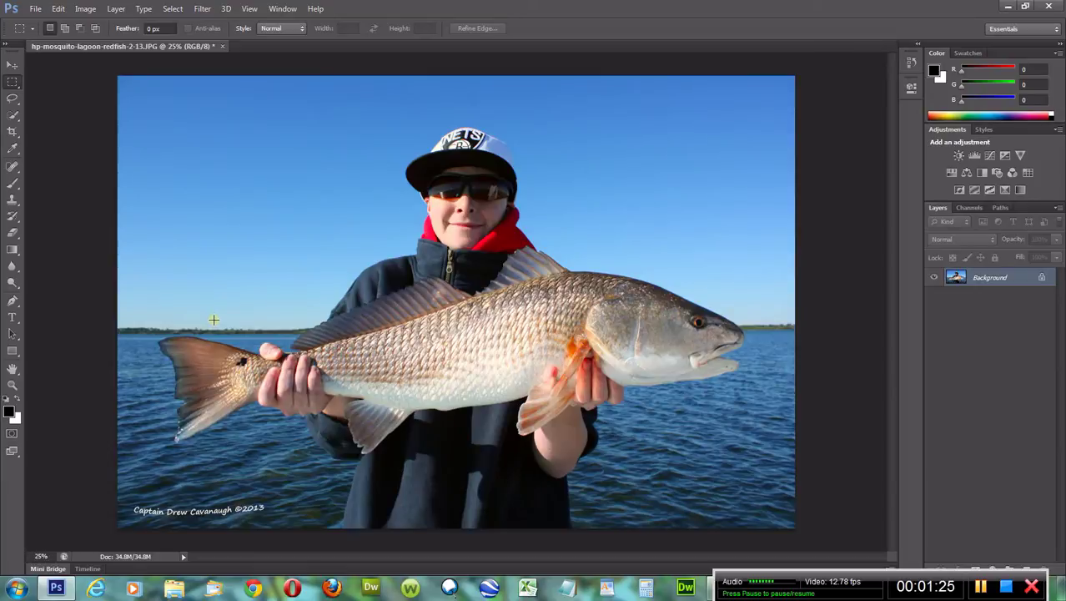
- Open File Info for the redfish JPG to show its description and keywords
click(37, 10)
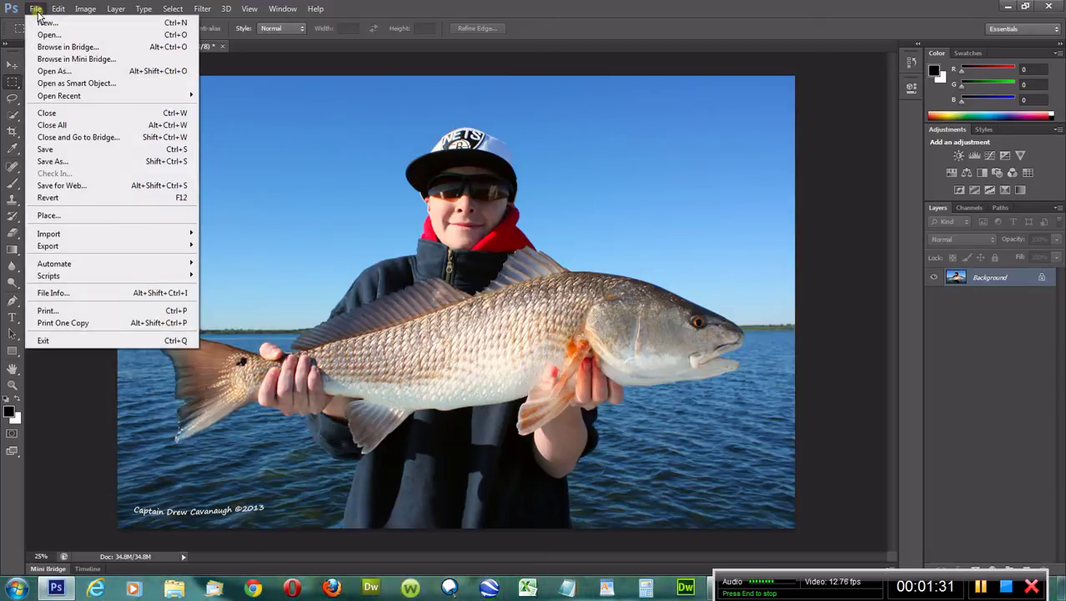
click(51, 293)
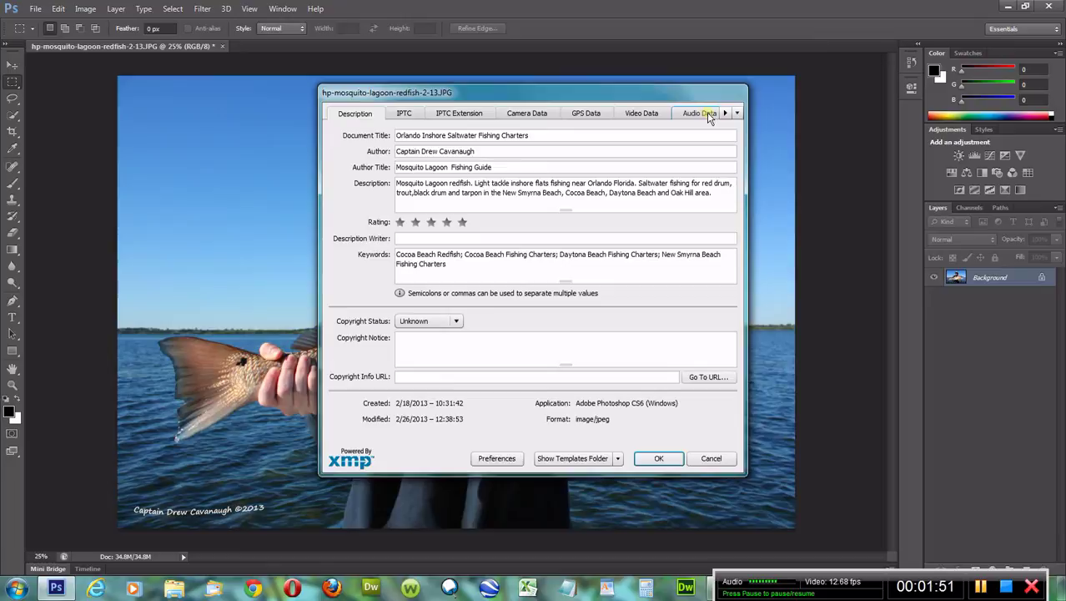
click(581, 116)
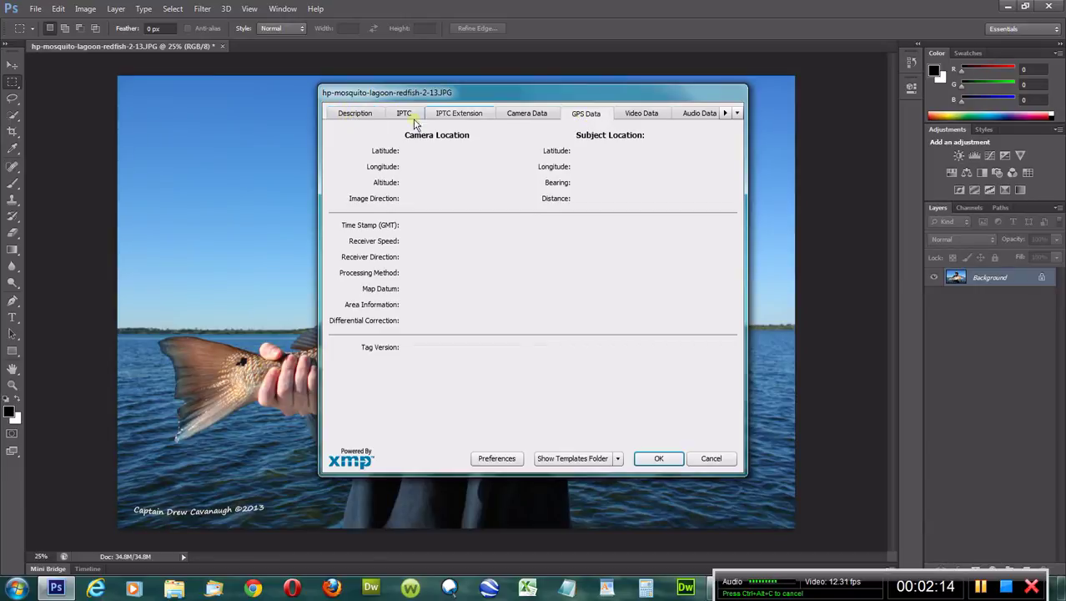
click(531, 117)
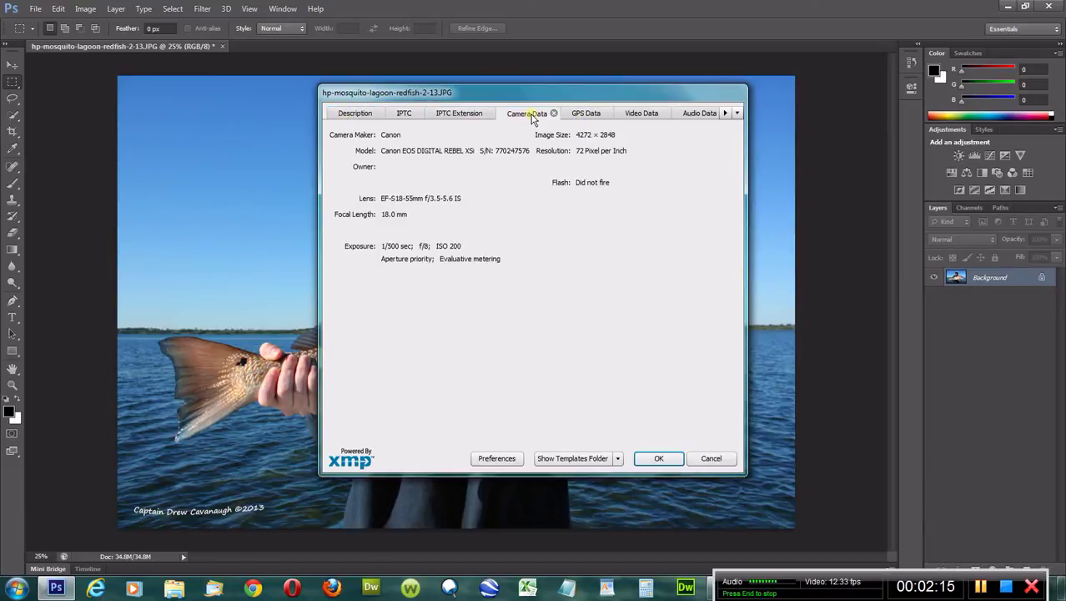
click(354, 115)
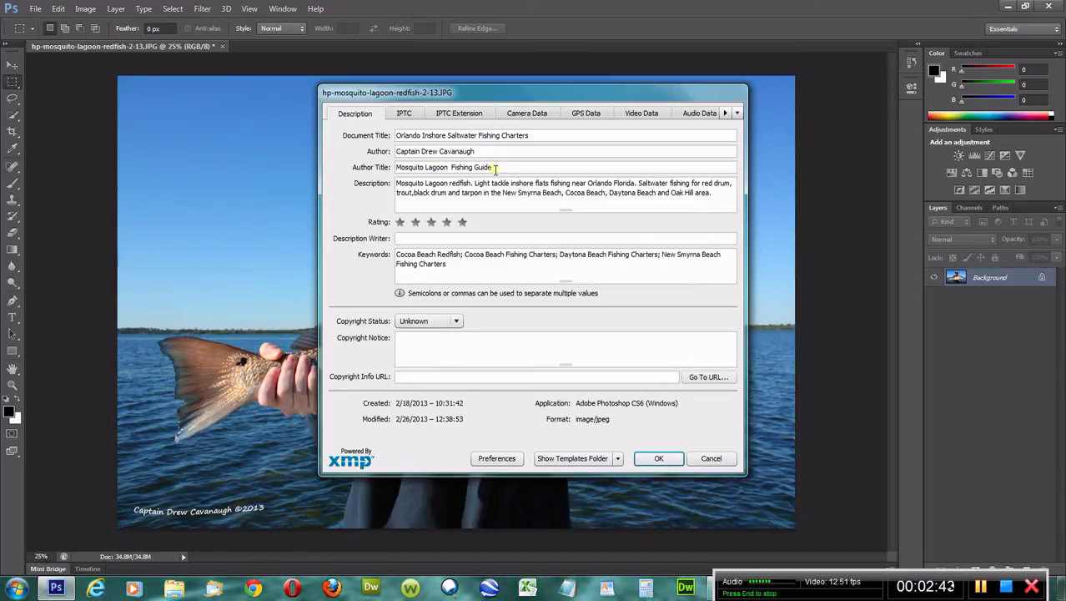
- Fix the description text by inserting the missing 'l' before the word 'black'
click(416, 193)
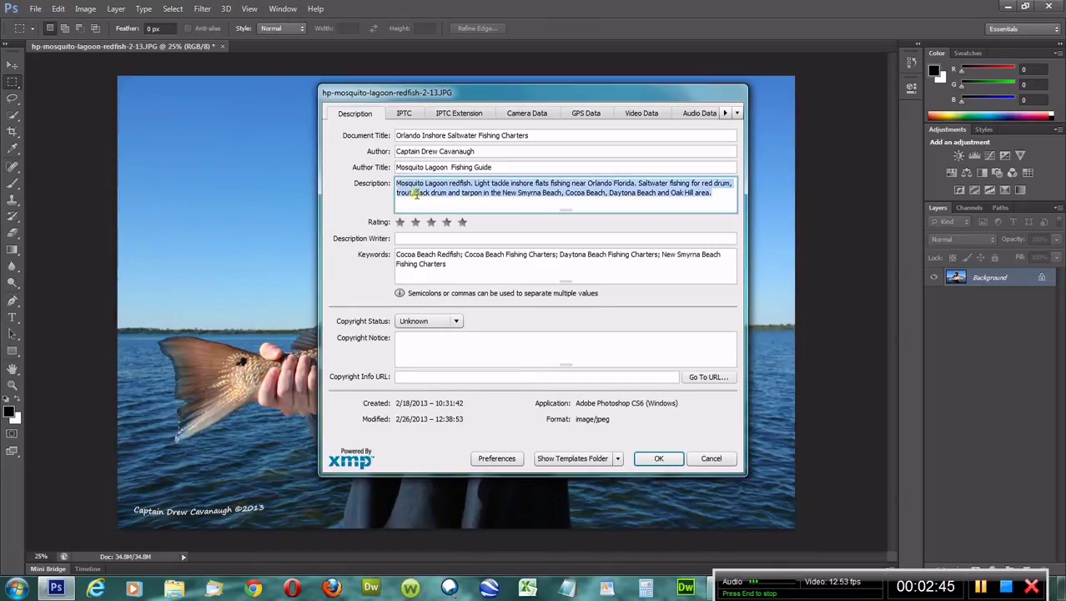
click(416, 193)
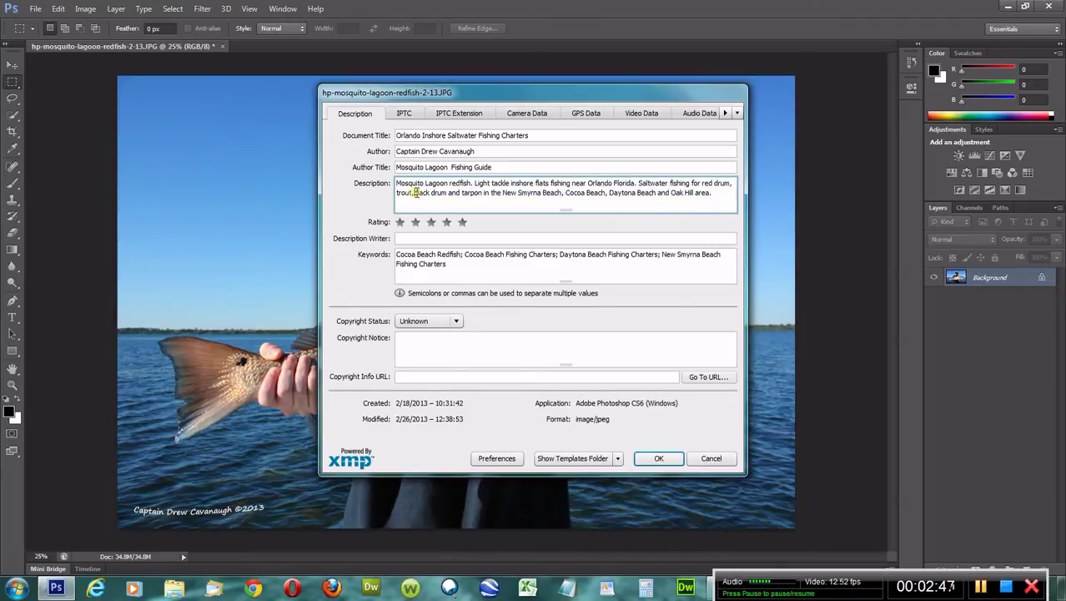
text(l)
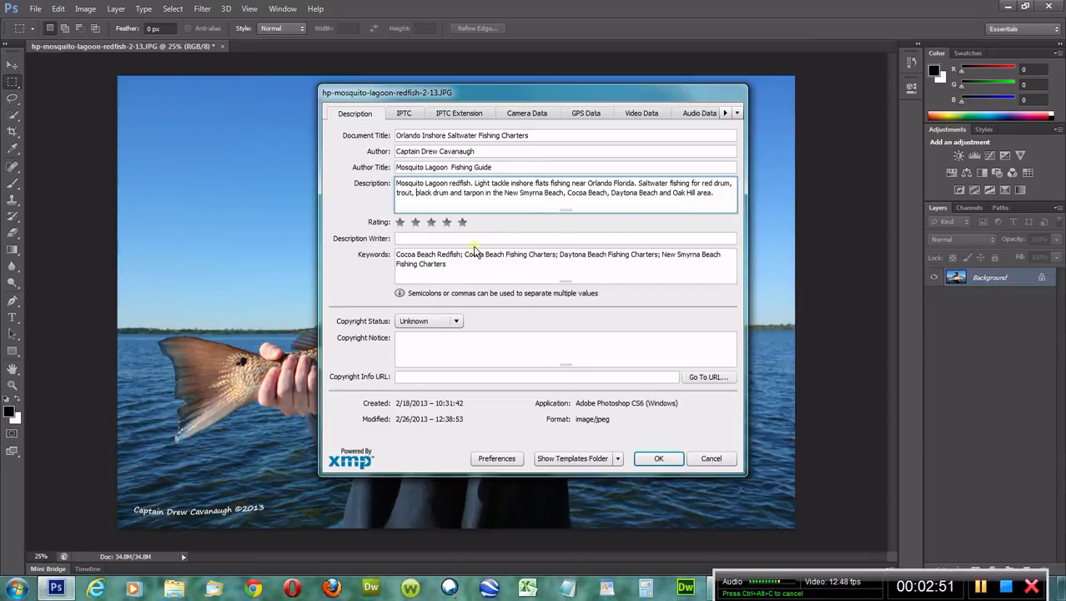
- Append the keywords Orlando Fishing Guide and Orlando Saltwater Fishing after the existing ones
click(458, 267)
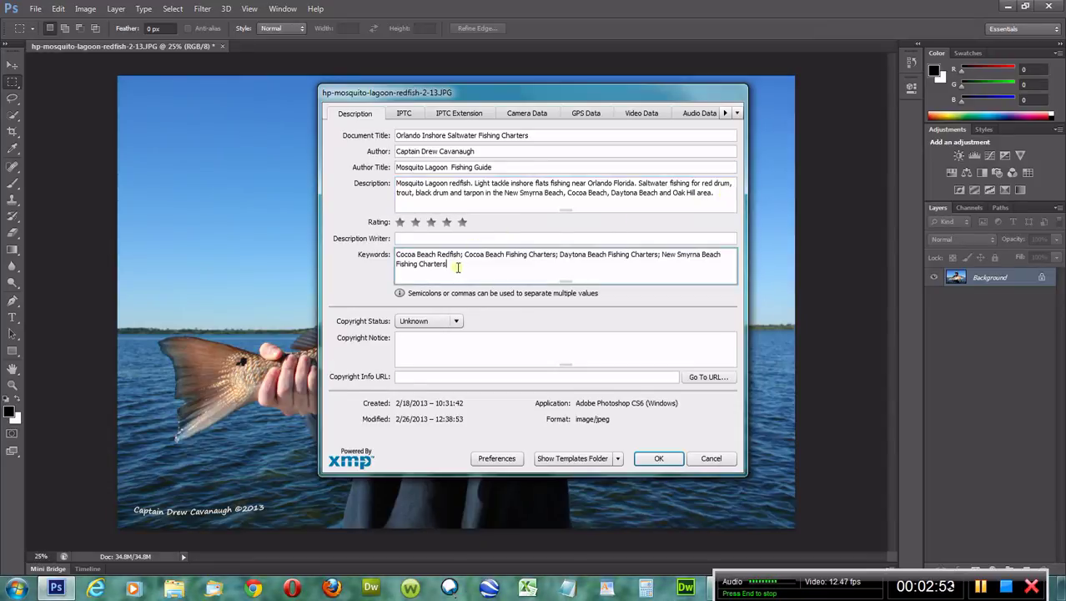
key(ctrl+a)
click(457, 267)
text(, Or)
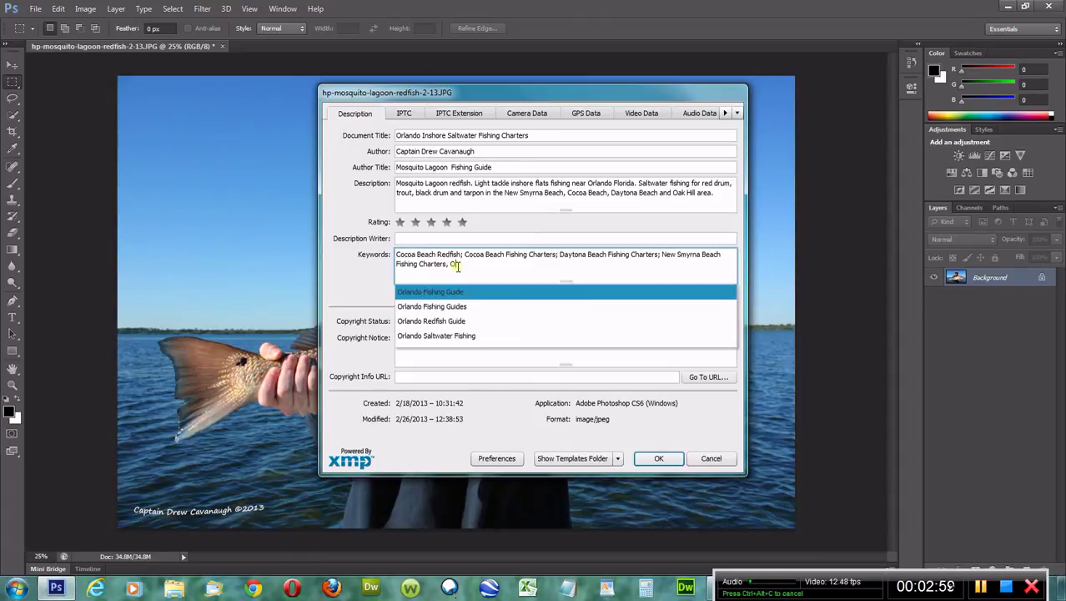
click(463, 292)
text(; O)
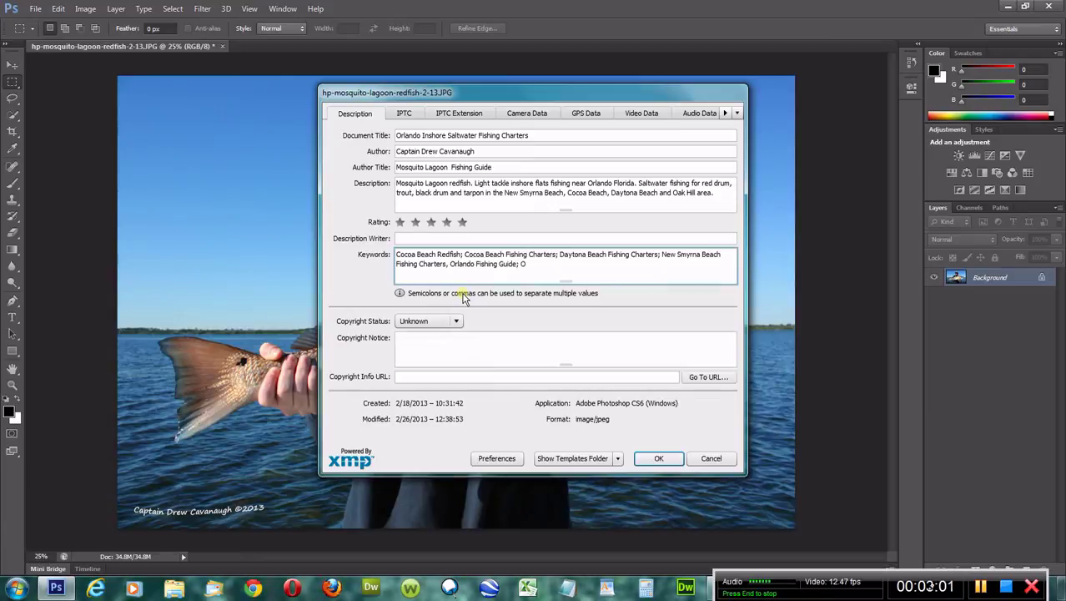
click(464, 335)
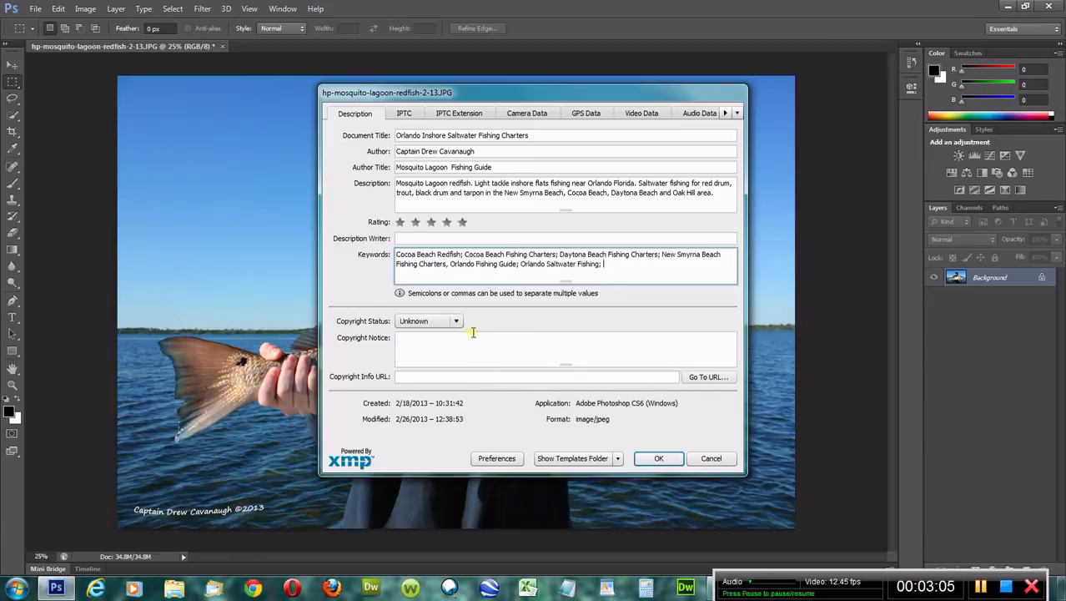
- Add the keywords Daytona Beach Fishing and Mosquito Lagoon Fishing Guide
text(N)
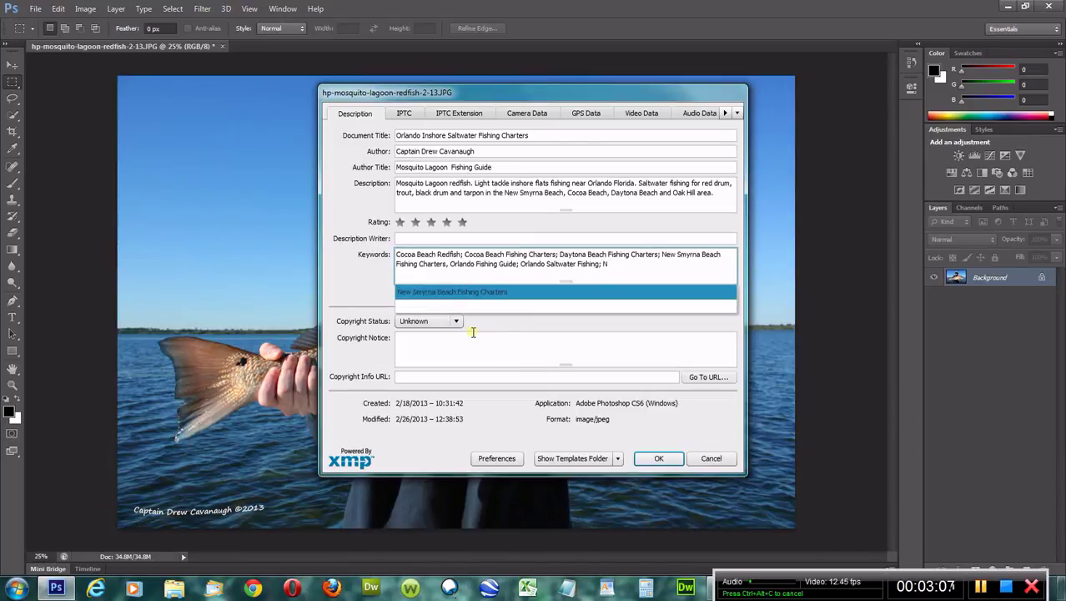
key(BackSpace)
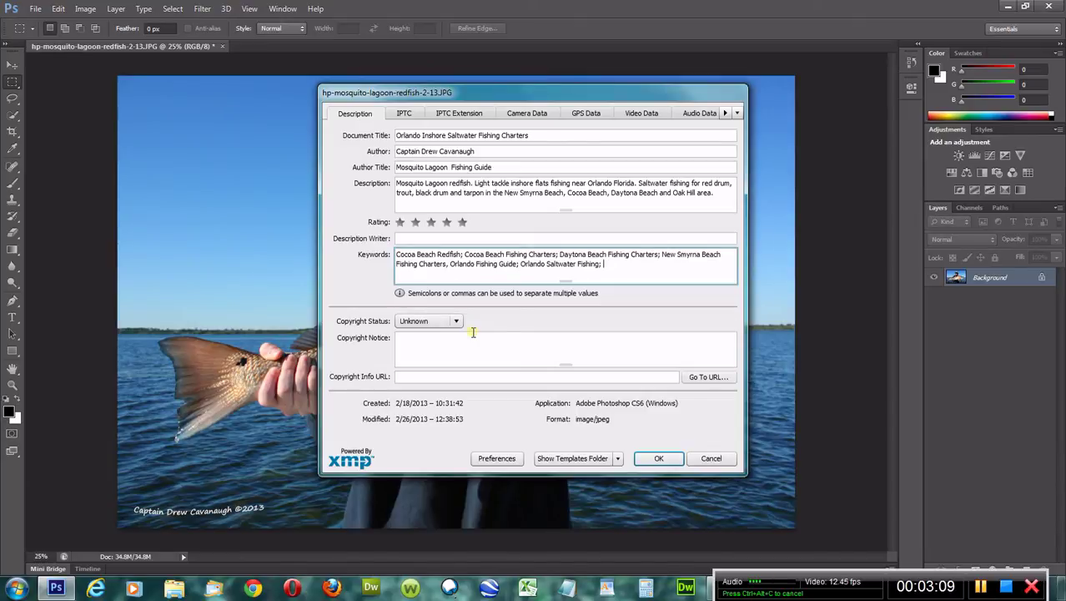
text(D)
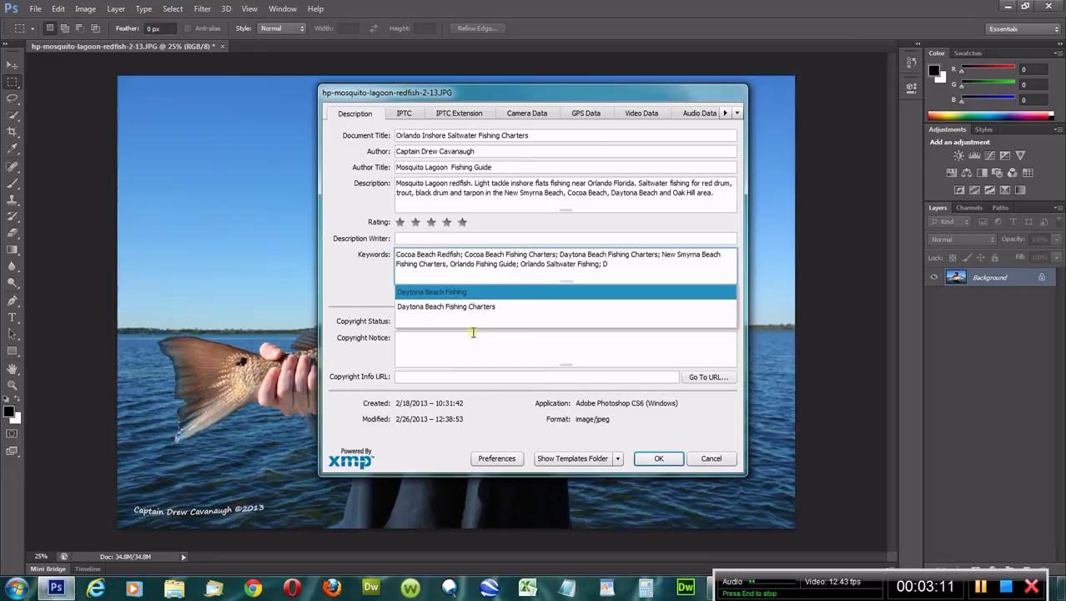
click(449, 294)
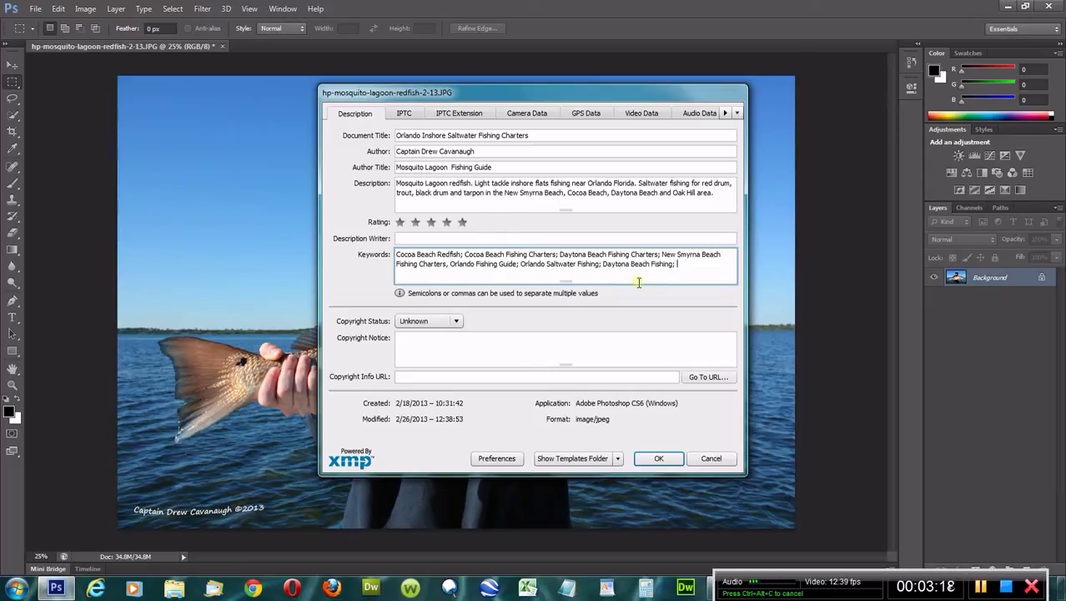
text(M)
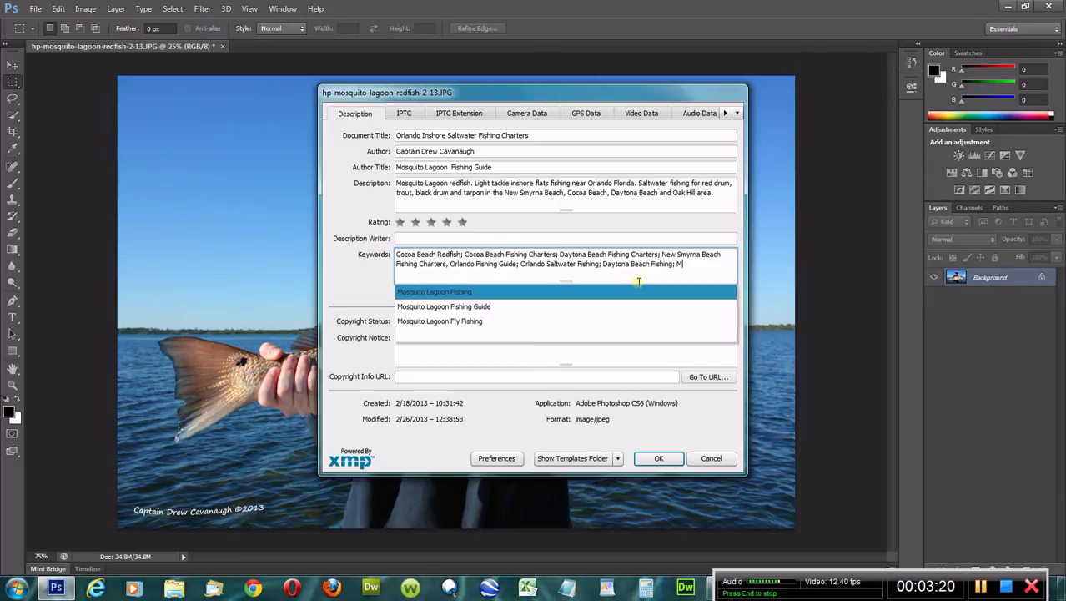
click(495, 306)
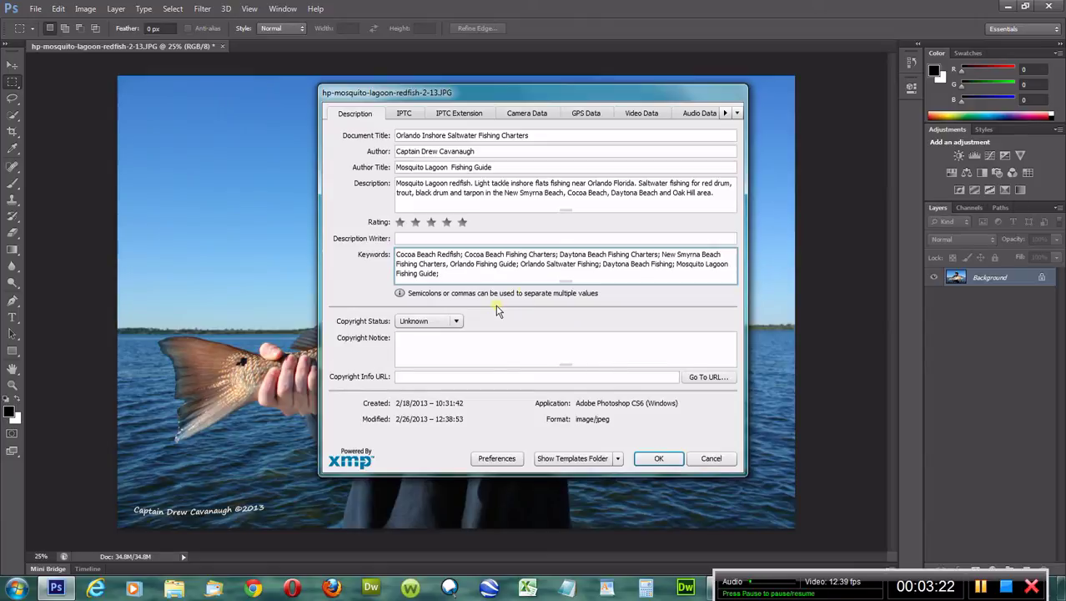
- Set Copyright Status to Copyrighted and give the photo a five-star rating
click(455, 322)
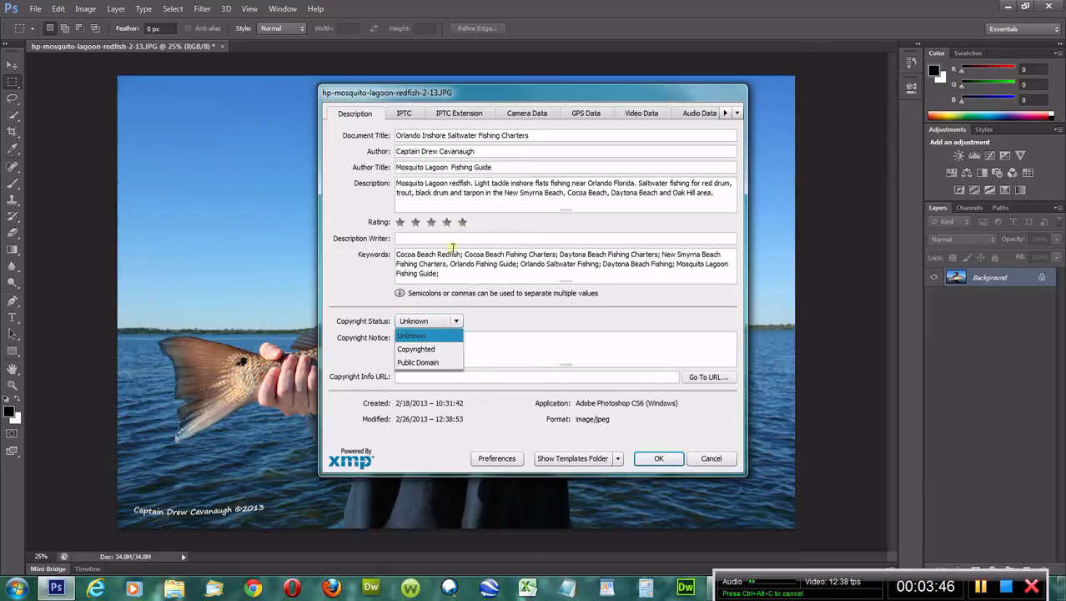
click(422, 349)
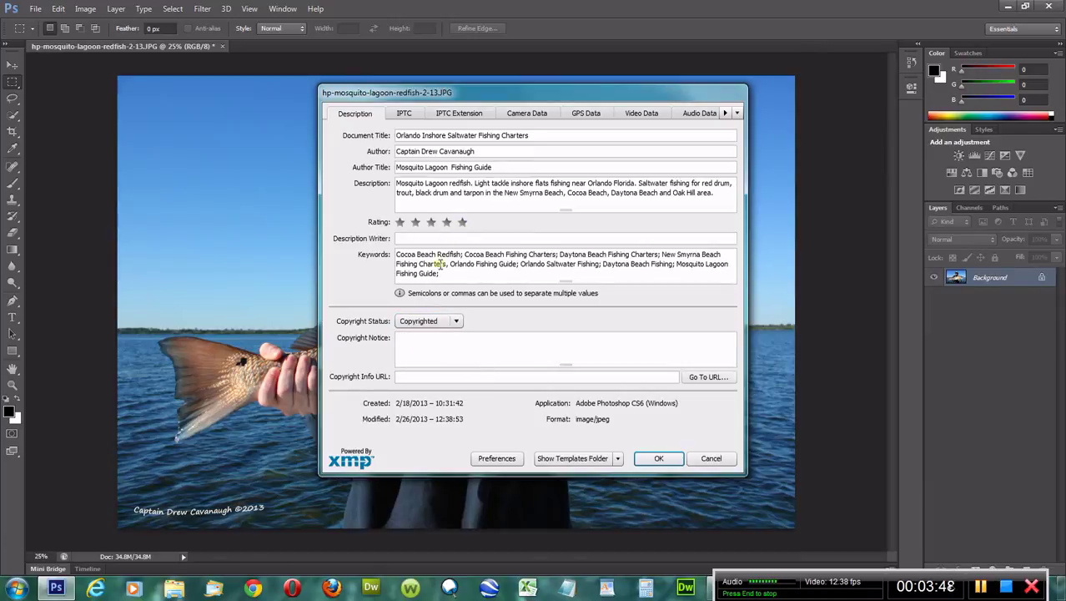
click(462, 222)
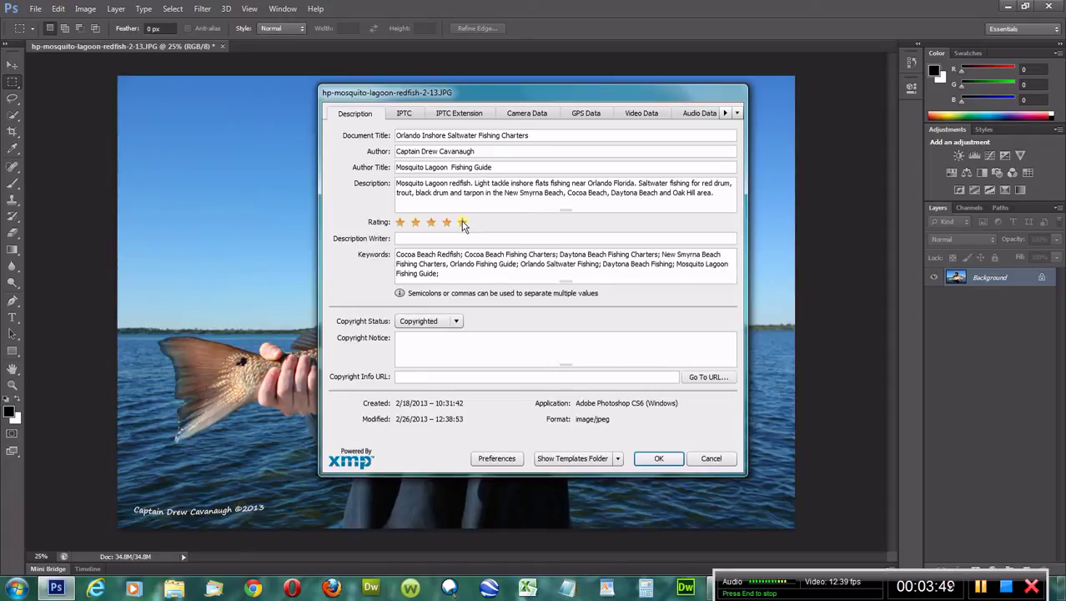
- Enter the suggested ©2013 copyright notice naming the photographer
click(422, 347)
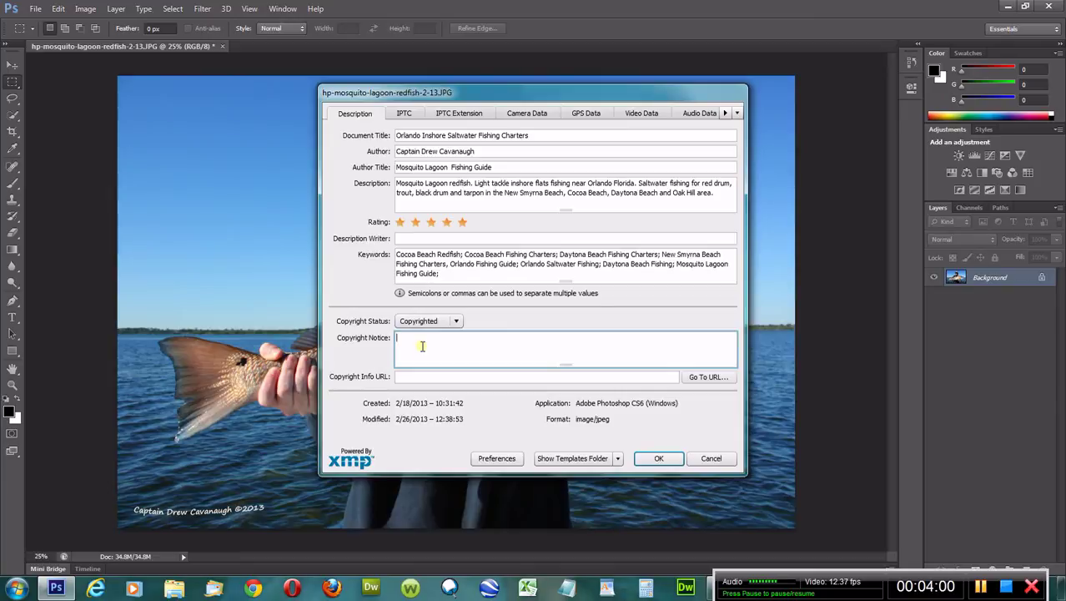
text(©)
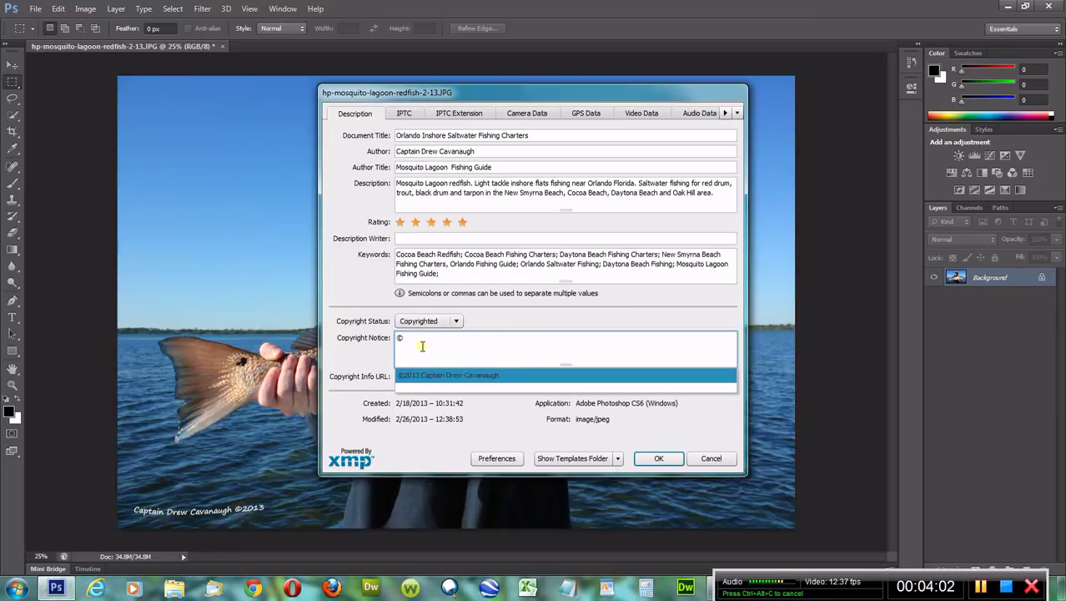
click(426, 376)
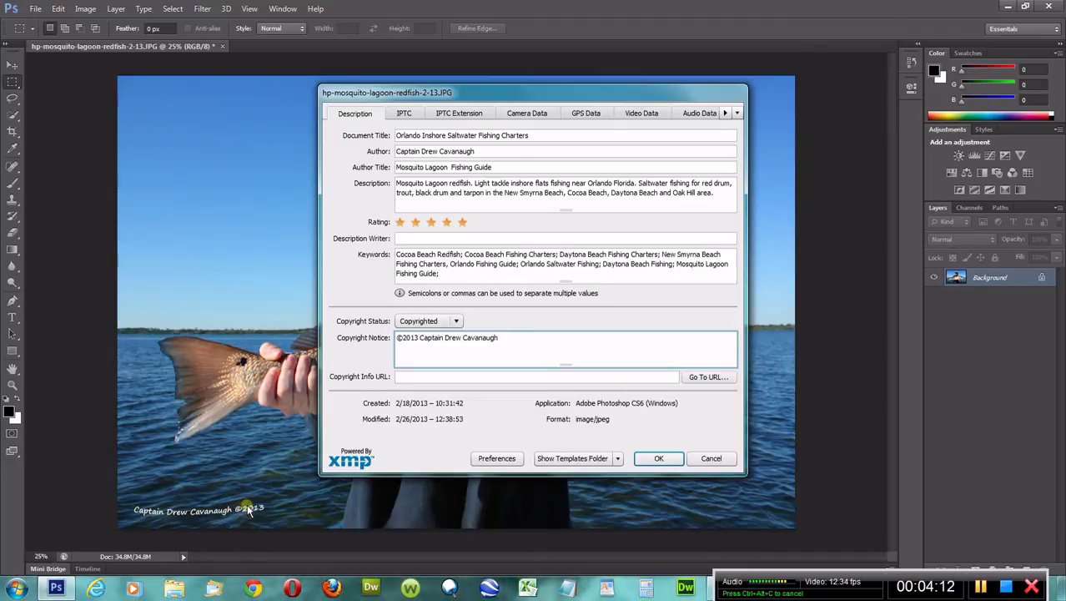
click(401, 376)
text(h)
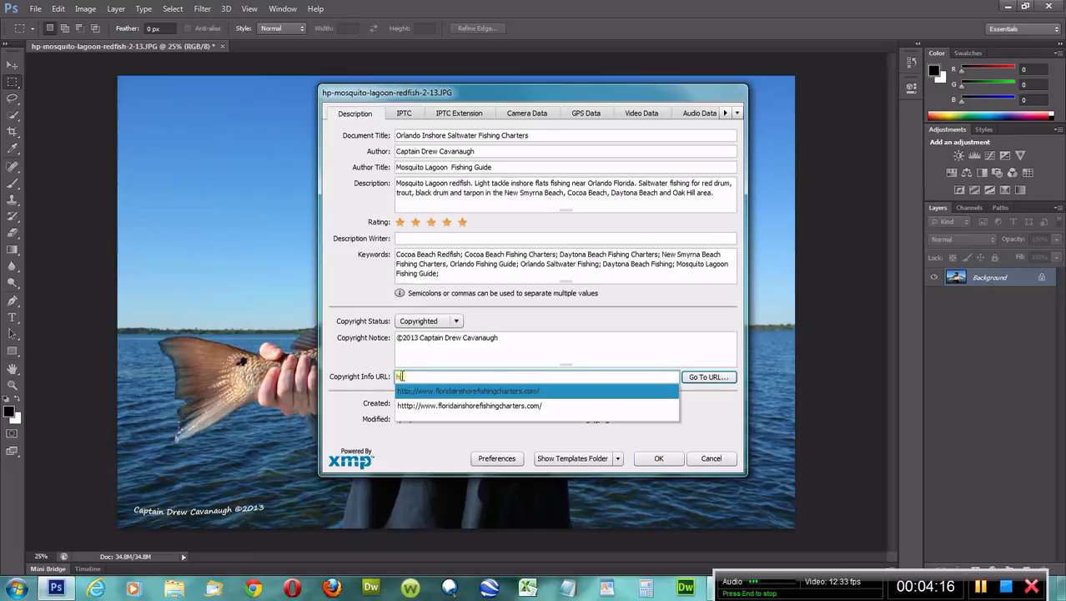
click(423, 391)
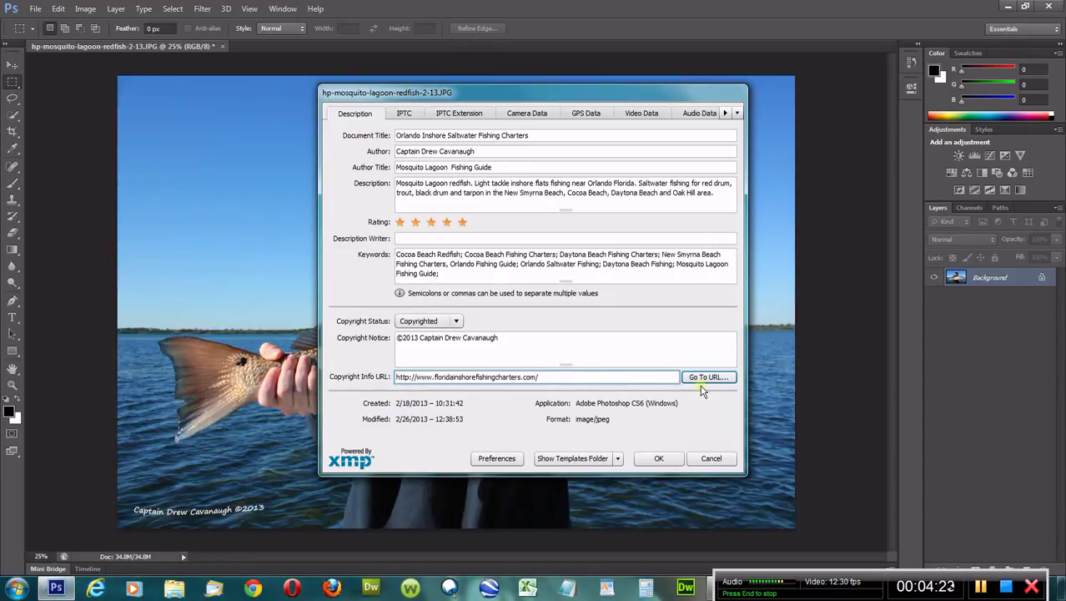
click(655, 460)
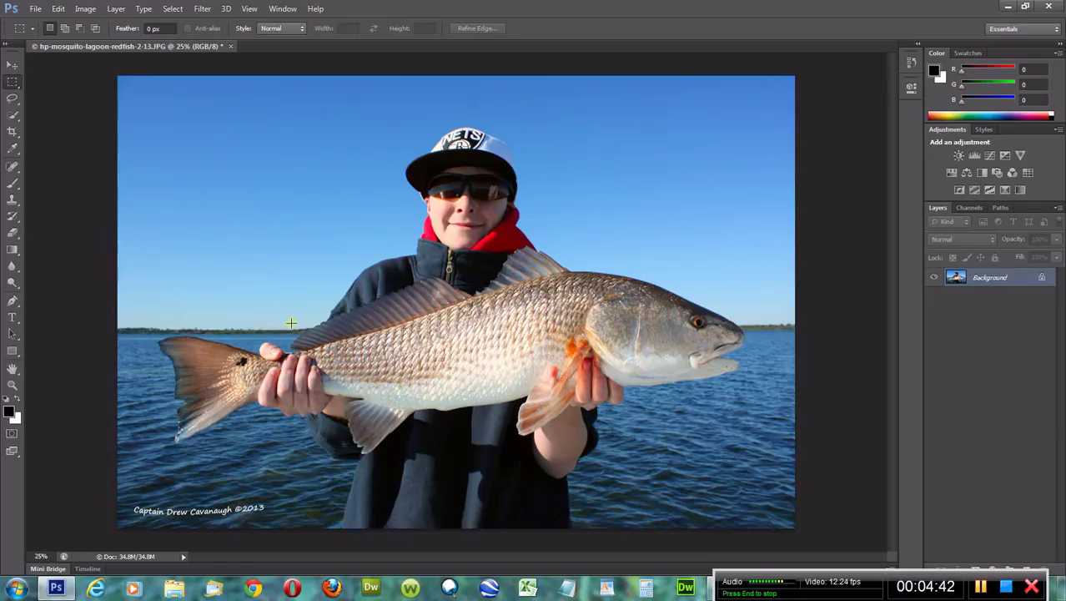
click(38, 9)
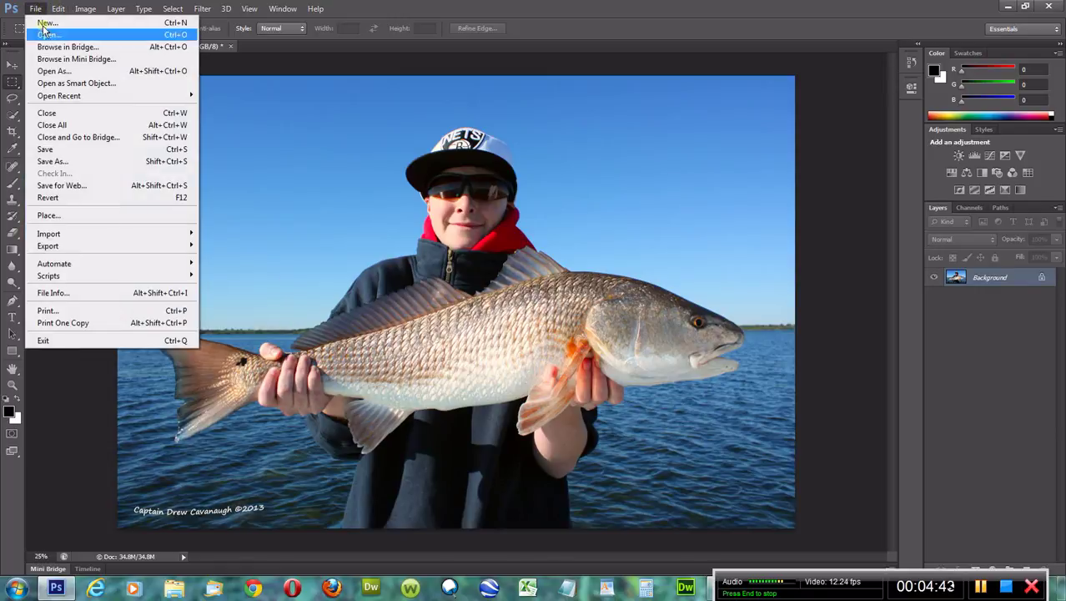
click(437, 207)
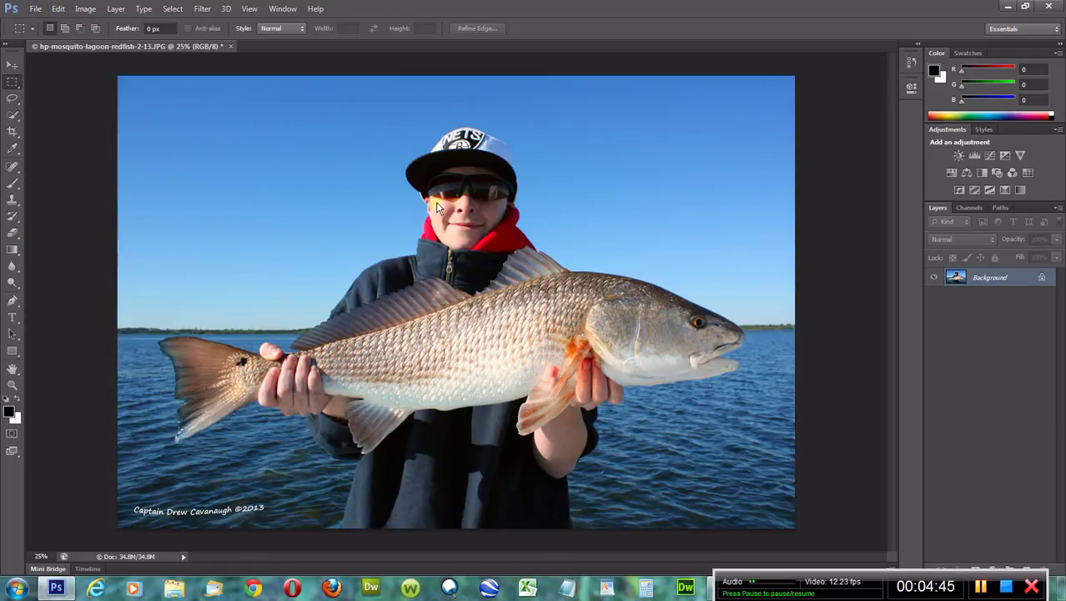